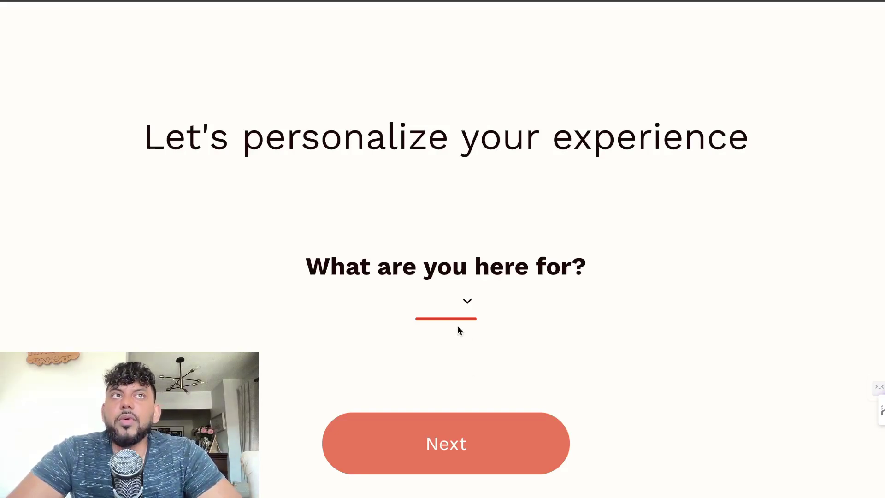
Choose 'Writing articles and marketing content' as your purpose to reach a blank new document.
click(439, 309)
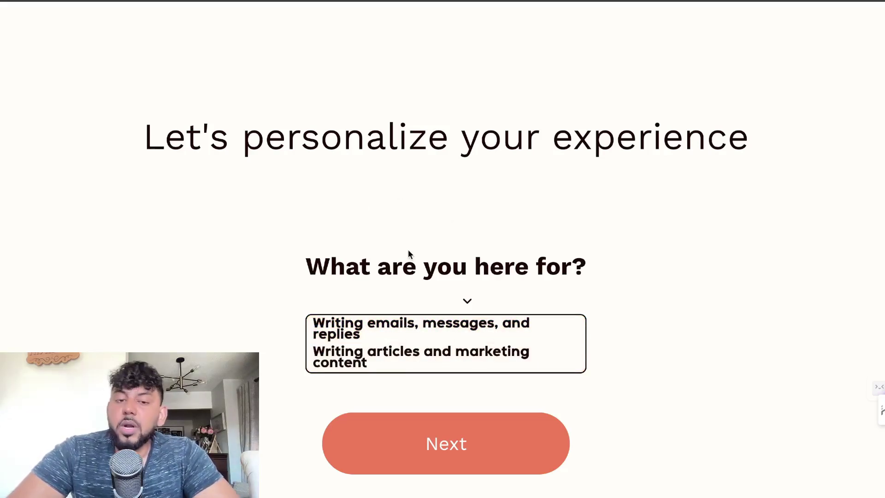
click(406, 355)
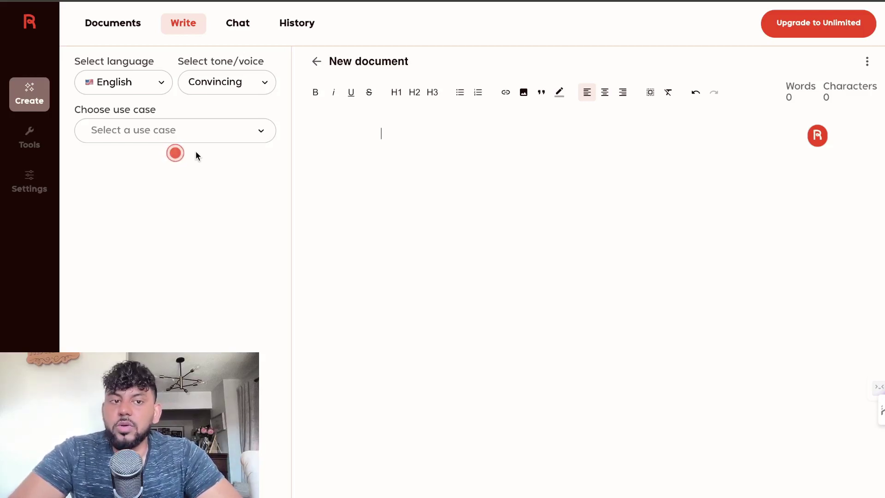
Set up Blog Idea & Outline with primary keyword 'how to buy a home in canada' and Optimal creativity.
click(223, 133)
click(195, 160)
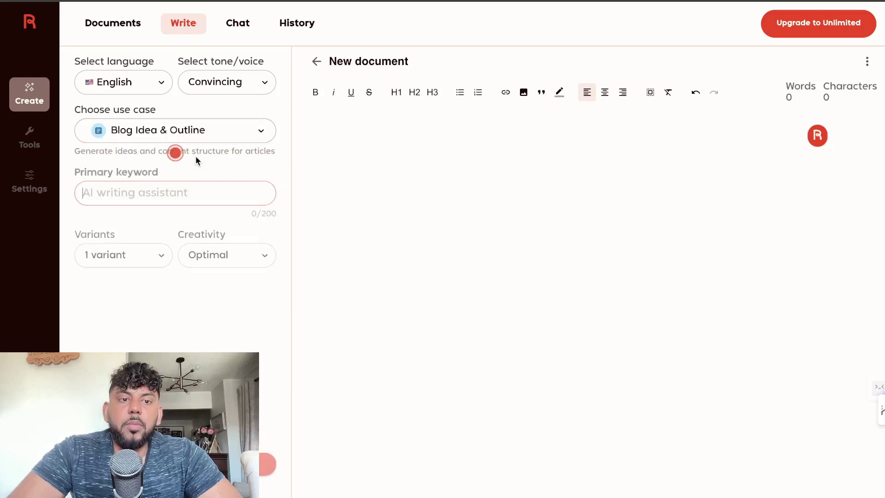
click(184, 197)
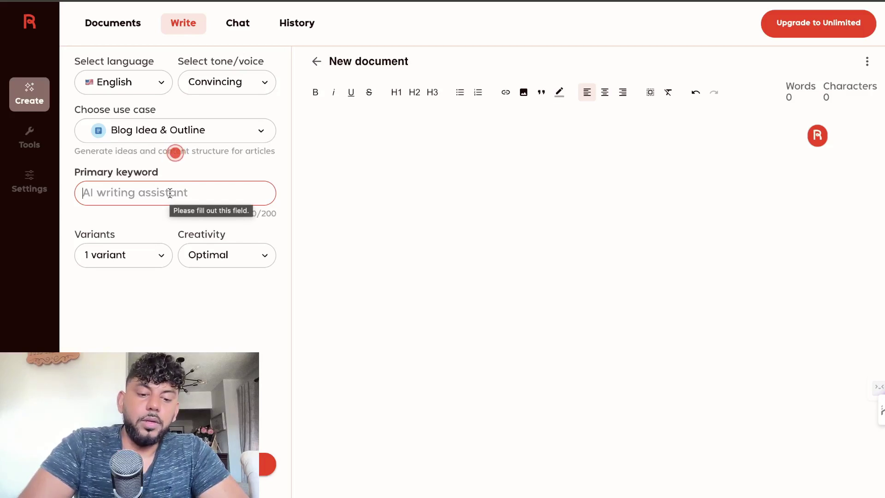
text(how to buy a hom)
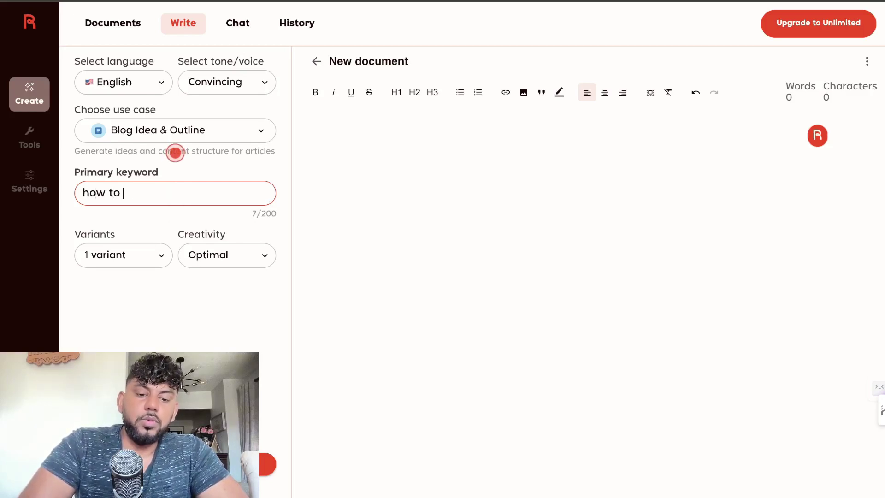
text(e in canada)
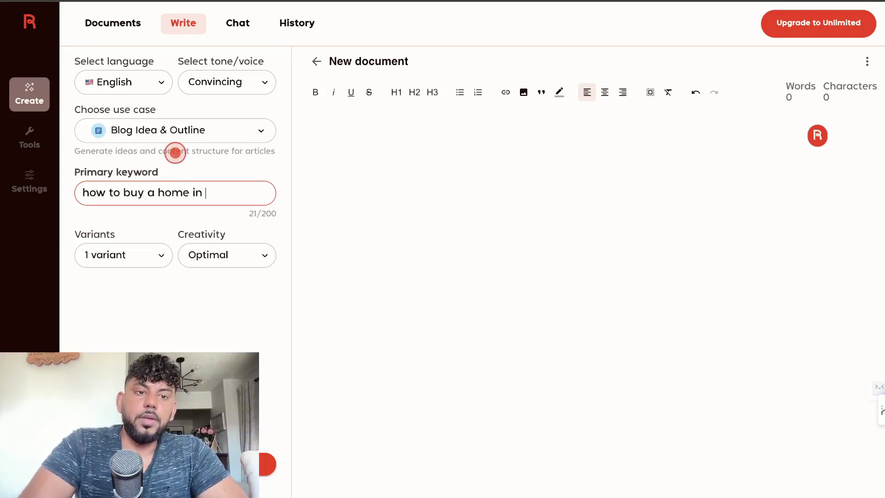
click(214, 254)
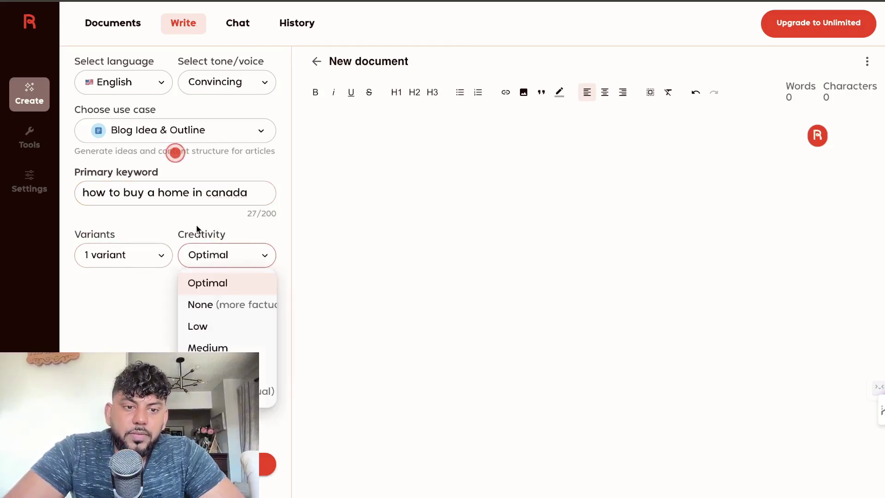
click(195, 221)
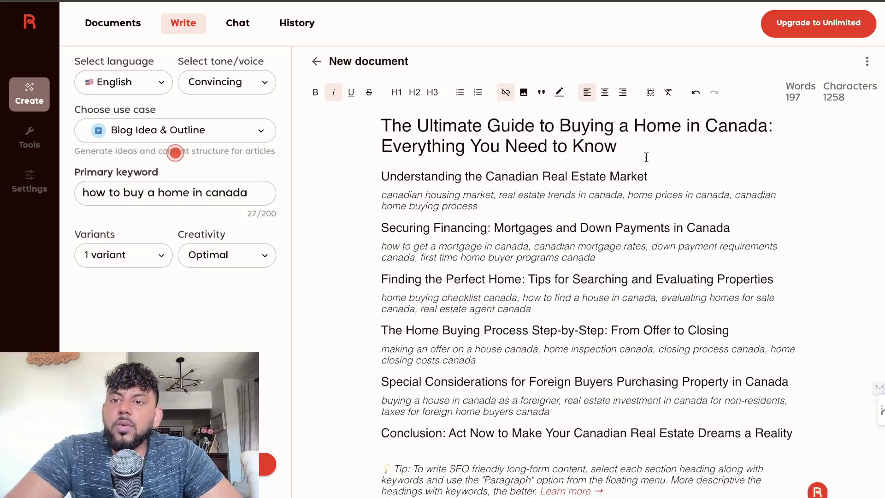
scroll(641, 181, down, 1)
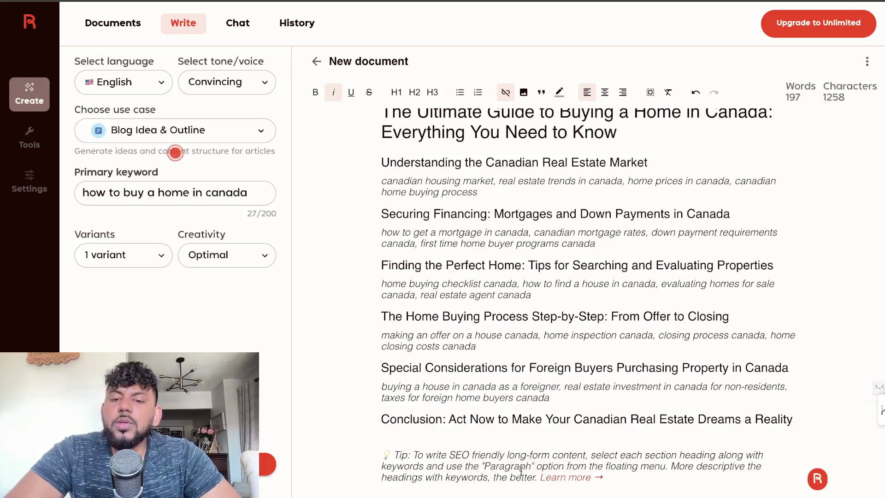
scroll(578, 414, up, 1)
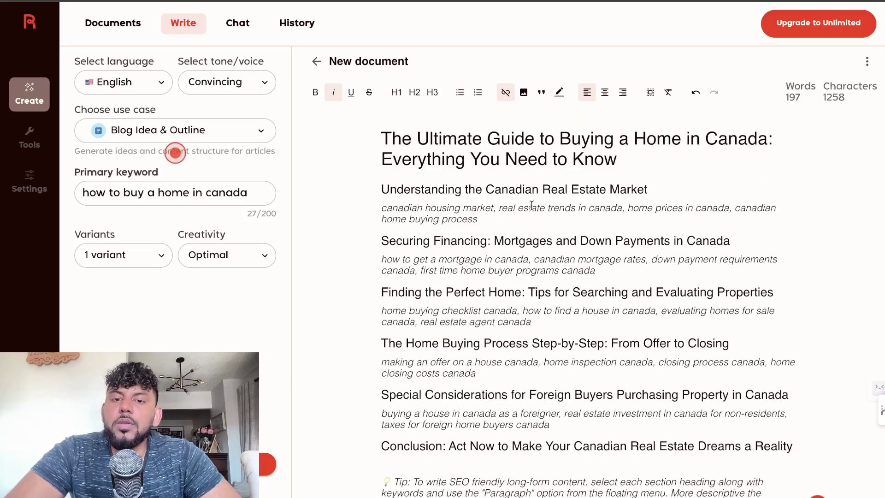
Insert Rytr-written paragraphs under the 'Understanding the Canadian Real Estate Market' heading and review them.
drag(479, 221, 683, 178)
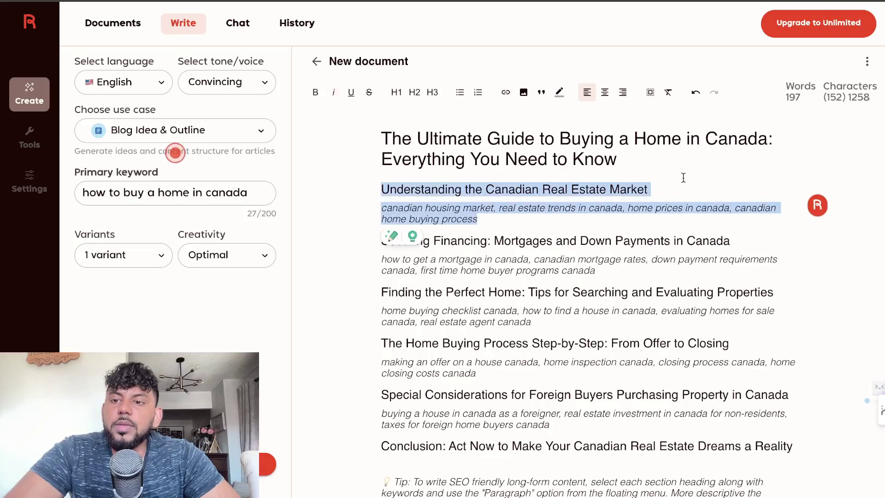
click(821, 212)
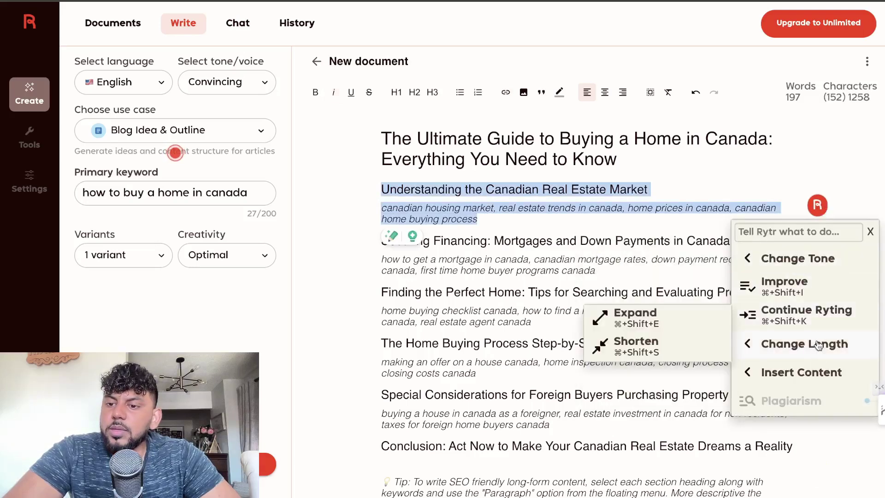
mouse_move(799, 261)
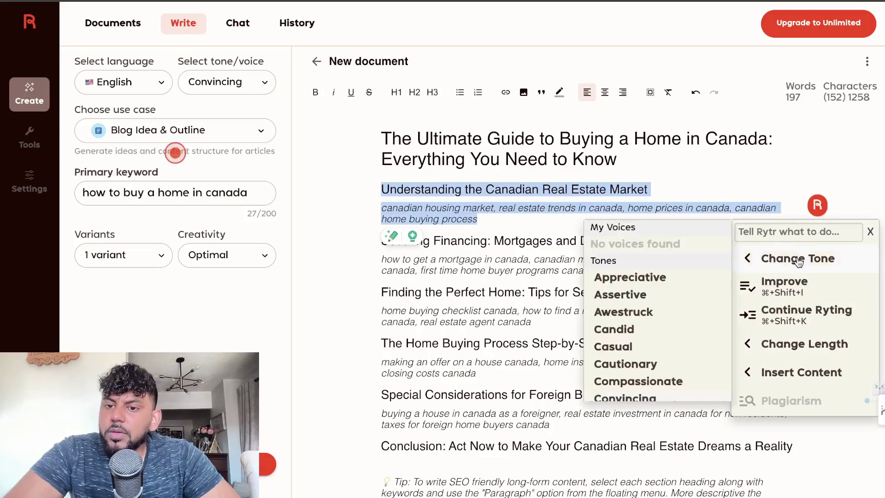
mouse_move(786, 372)
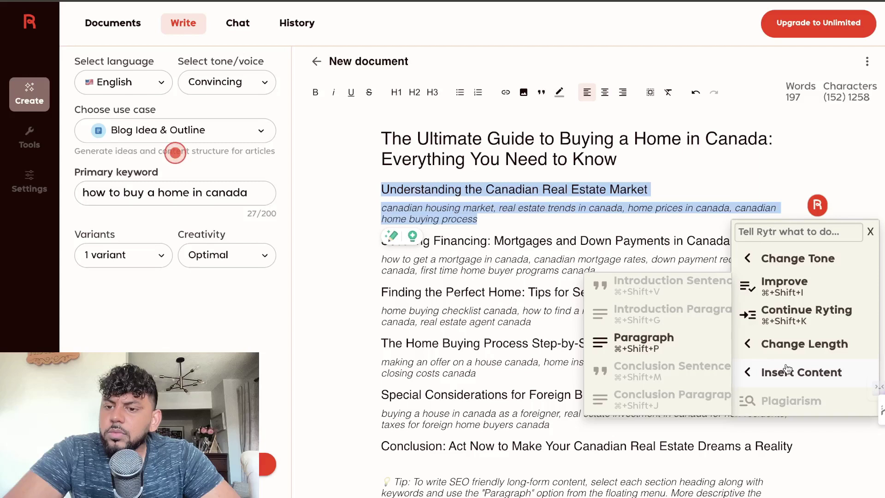
click(665, 349)
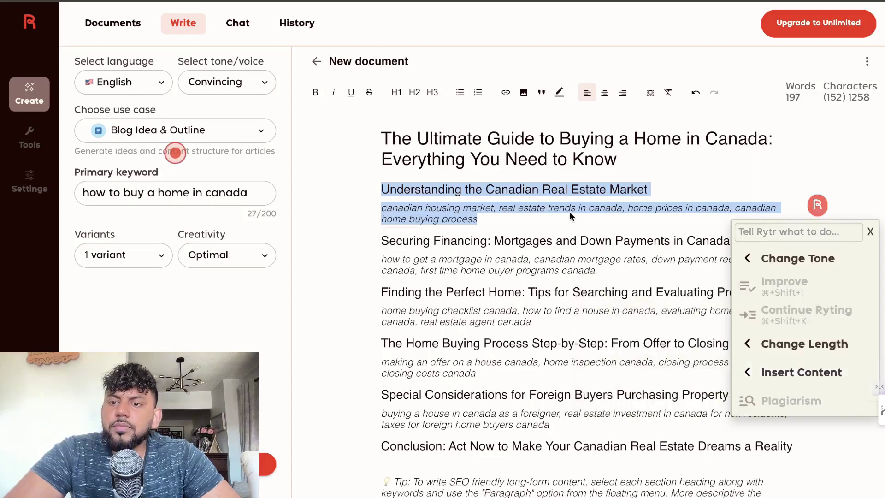
scroll(556, 281, down, 2)
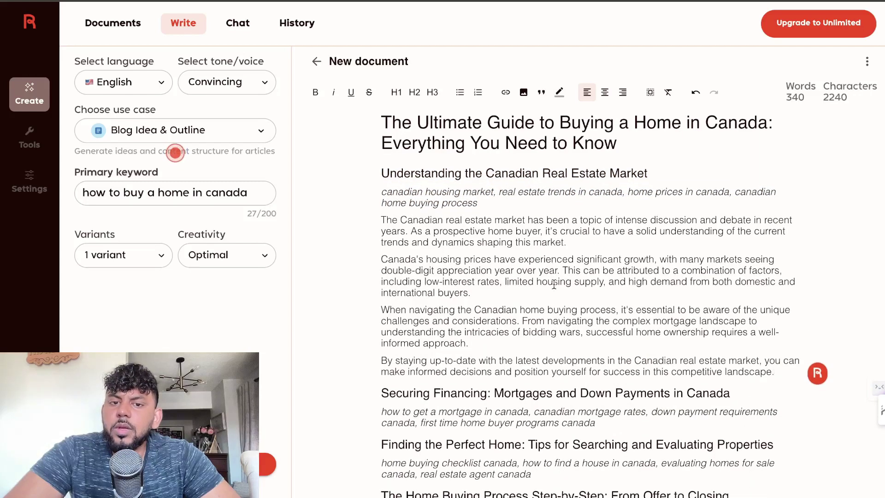
scroll(531, 230, up, 2)
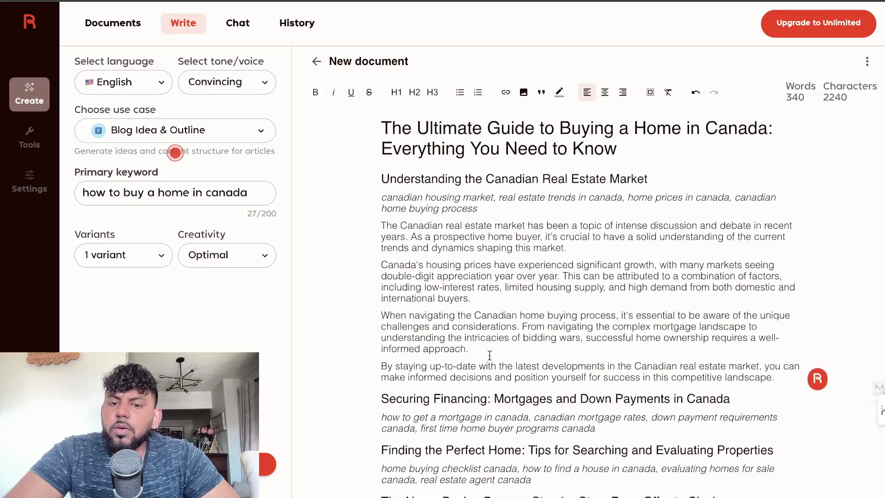
drag(775, 377, 381, 226)
click(381, 226)
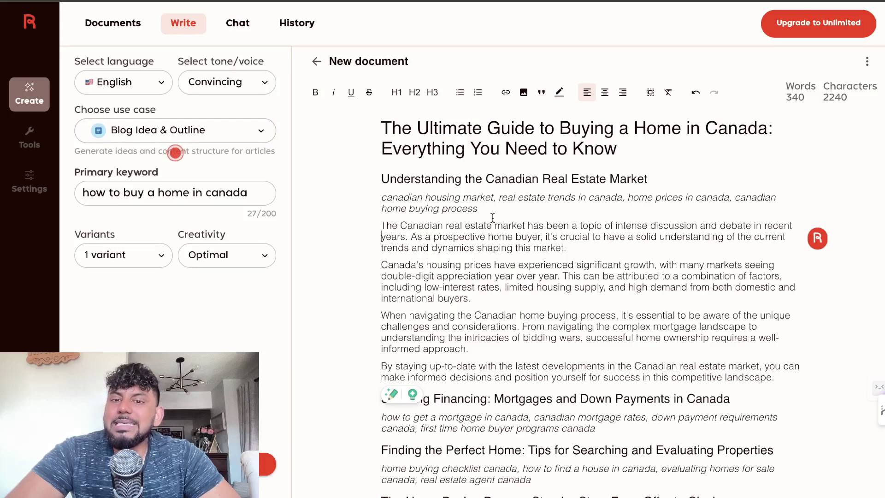
scroll(556, 265, down, 2)
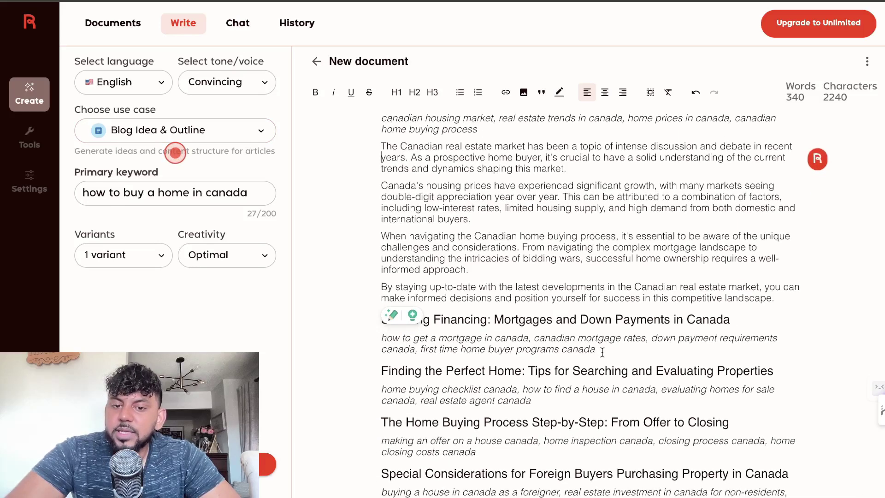
drag(598, 349, 381, 319)
click(815, 341)
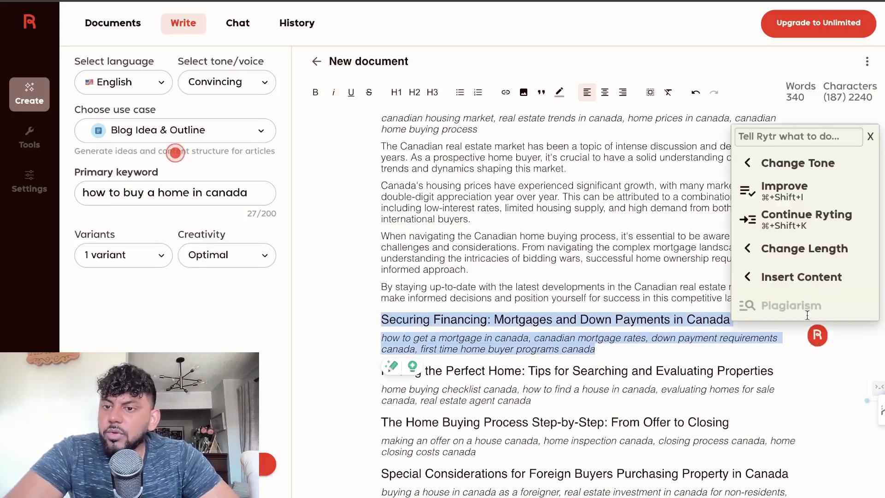
mouse_move(802, 249)
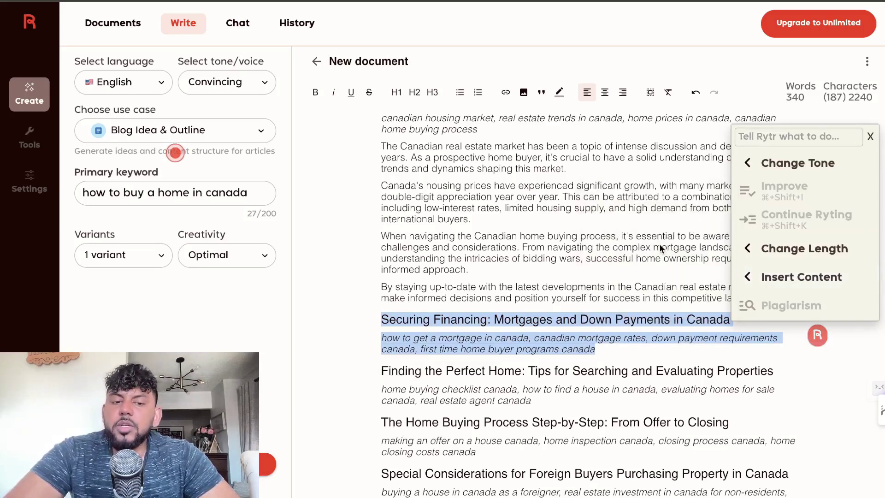
scroll(627, 244, down, 4)
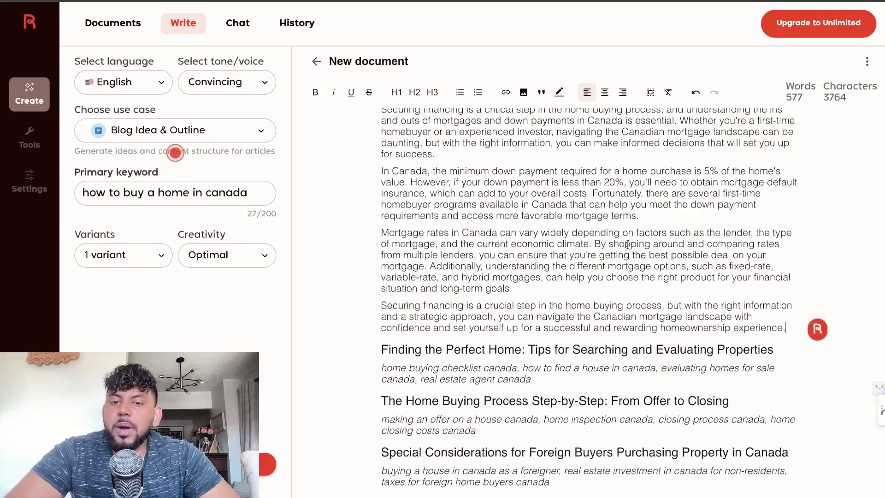
scroll(627, 244, up, 4)
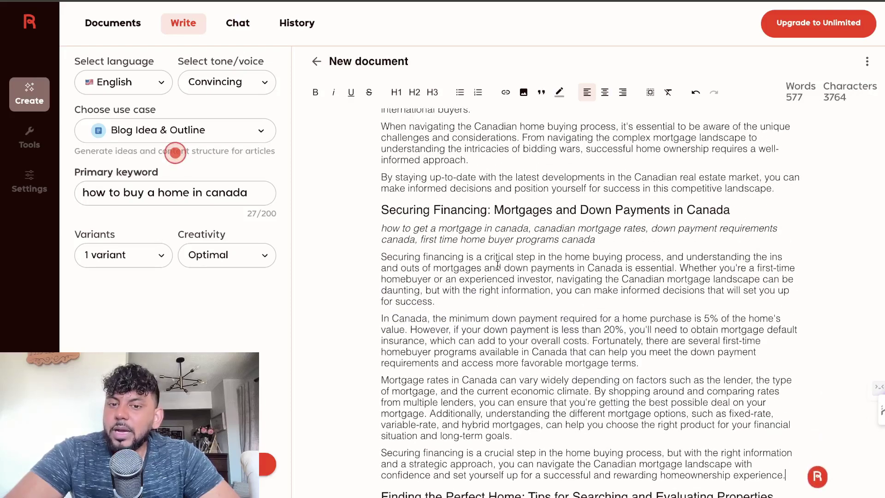
scroll(512, 276, up, 3)
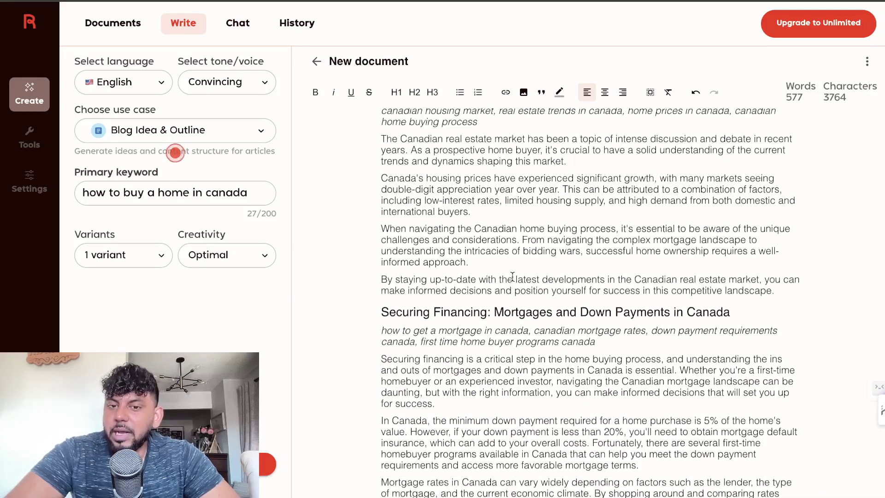
scroll(512, 276, up, 3)
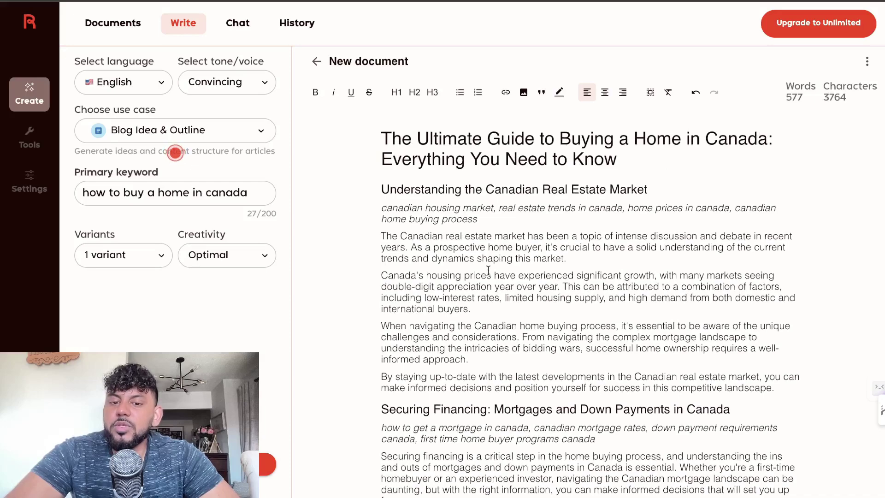
scroll(488, 270, down, 10)
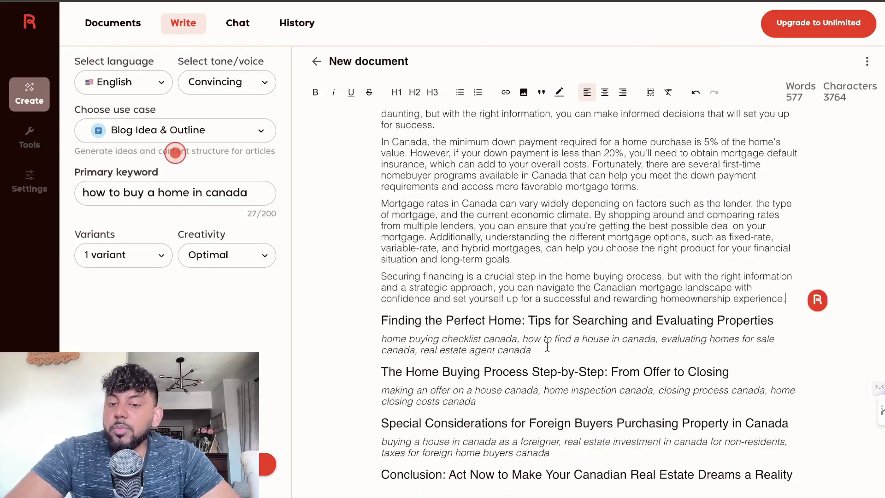
scroll(547, 347, up, 1)
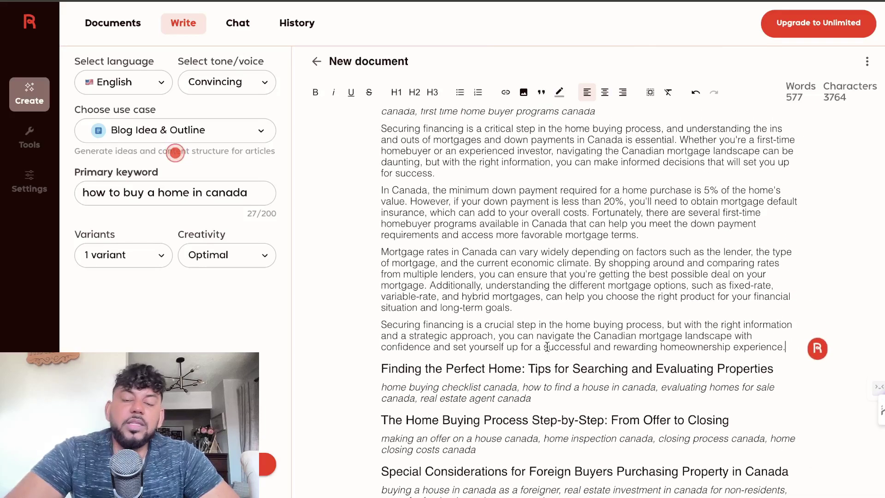
Insert Rytr-written paragraphs under the 'Finding the Perfect Home' heading and its keywords.
drag(532, 386, 382, 352)
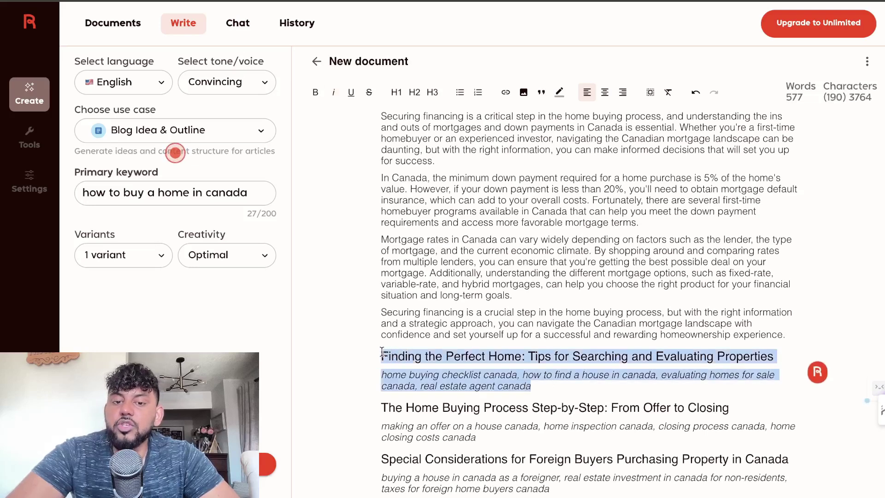
click(820, 377)
mouse_move(794, 290)
mouse_move(780, 314)
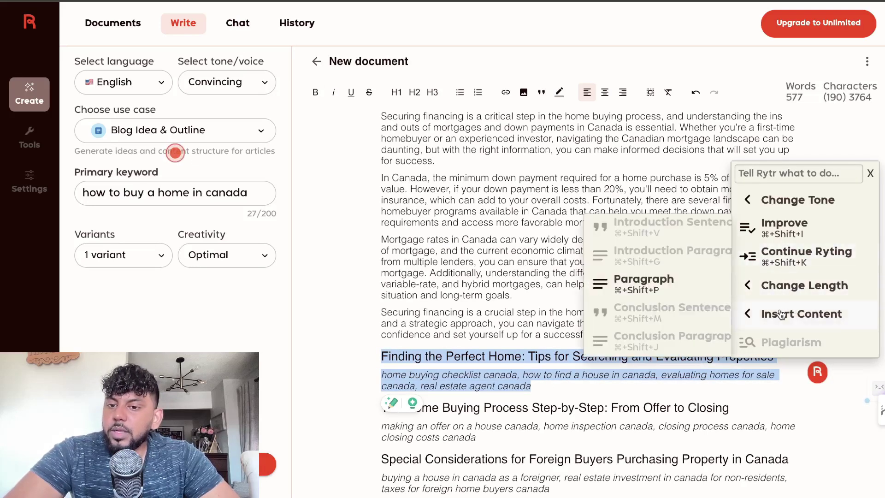
click(709, 295)
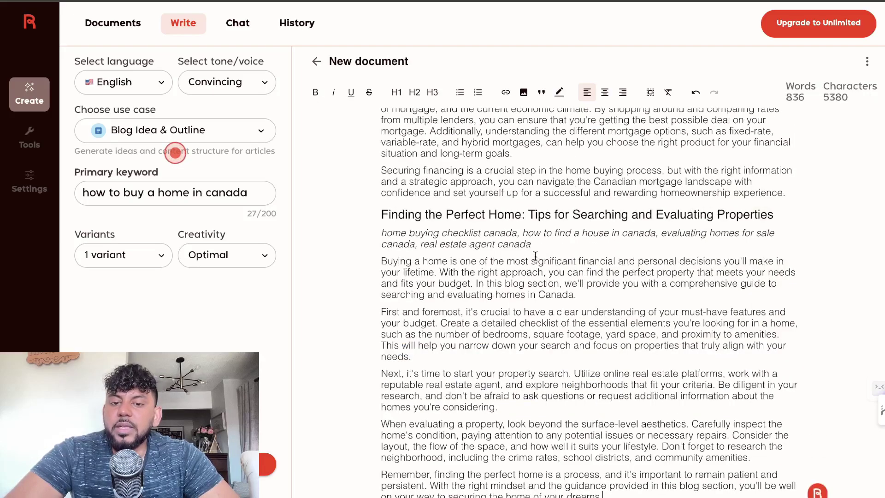
scroll(536, 255, down, 3)
scroll(535, 255, up, 15)
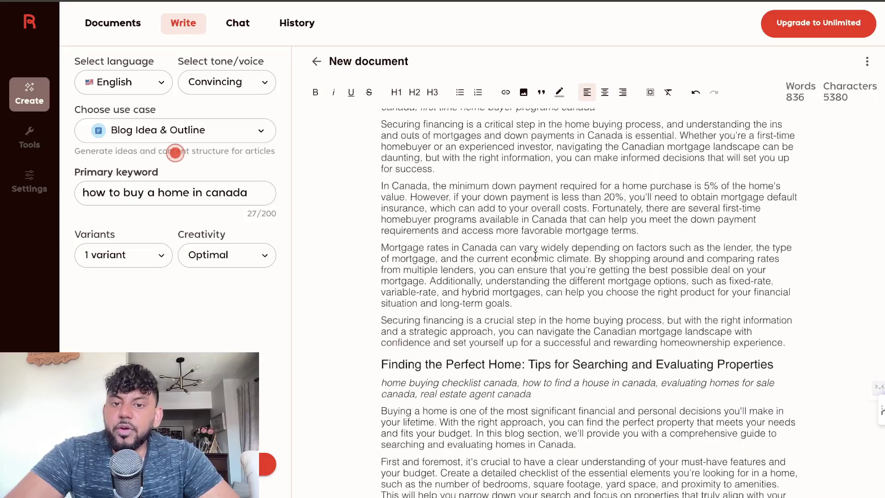
scroll(535, 255, down, 17)
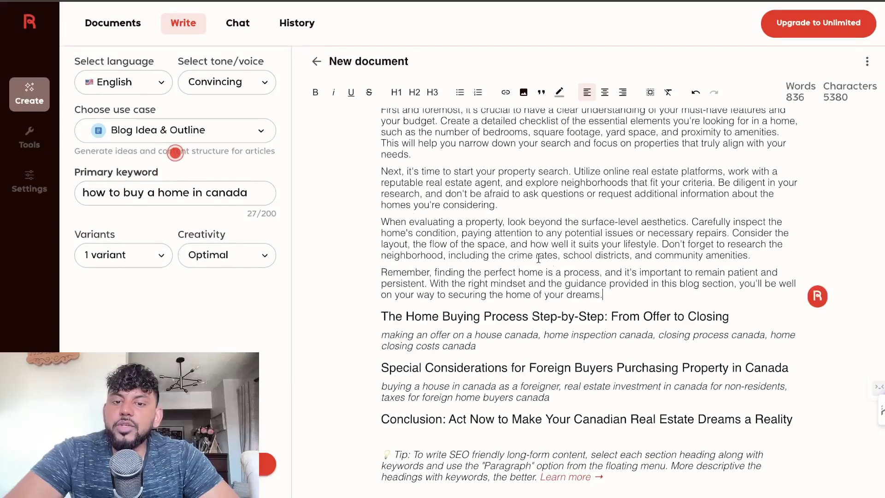
Bring up Rytr actions for the Home Buying Process section, then select the Special Considerations heading.
drag(493, 351, 471, 289)
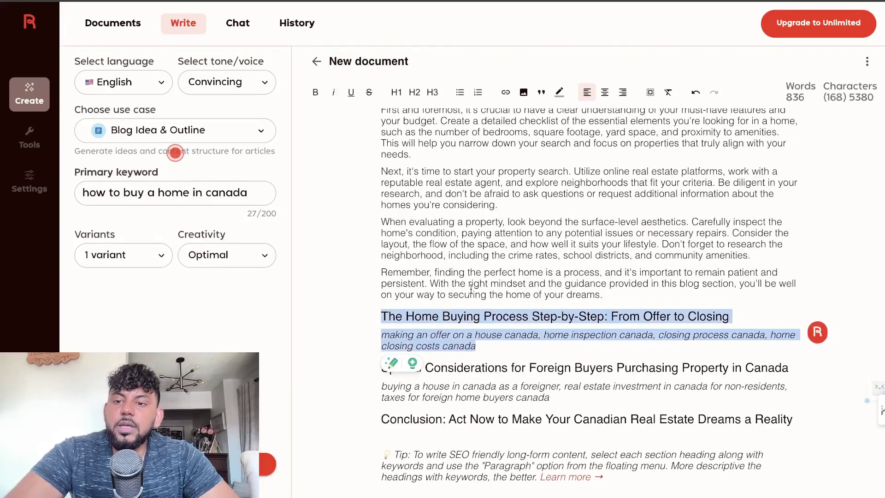
click(818, 333)
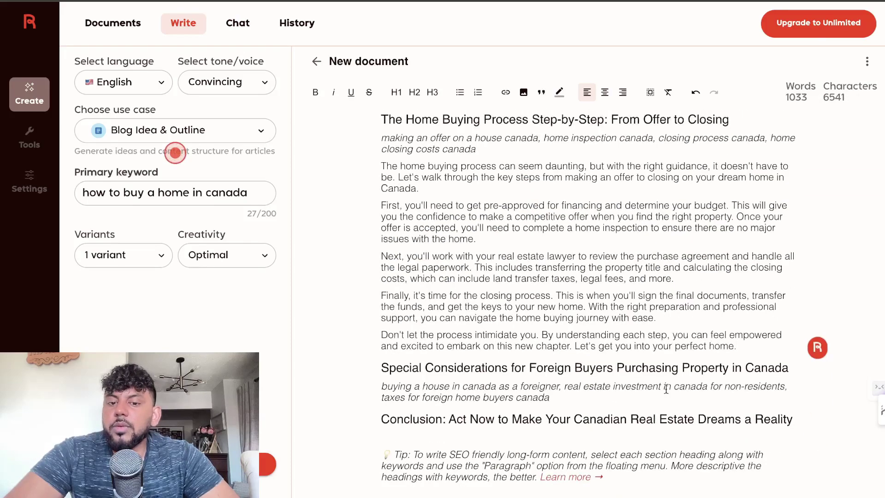
drag(550, 398, 380, 365)
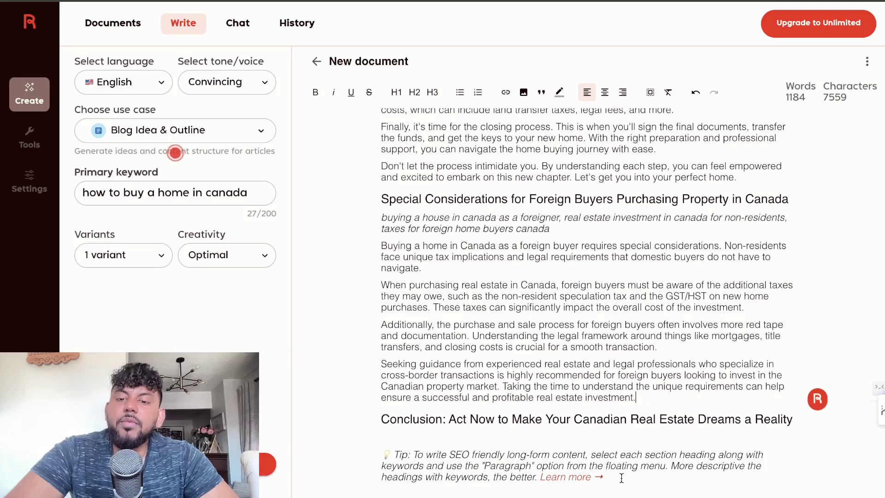
Select the Conclusion heading and bring up Rytr's actions to write paragraphs beneath it.
drag(621, 478, 310, 411)
triple_click(421, 419)
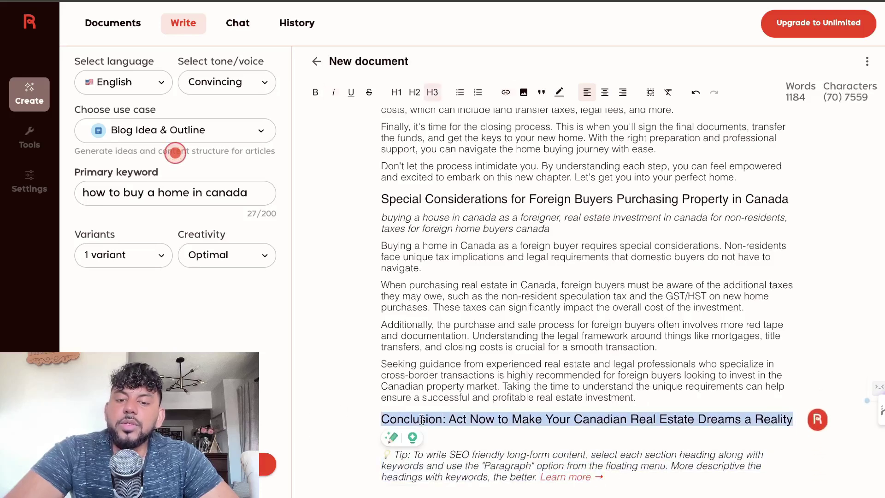
click(816, 420)
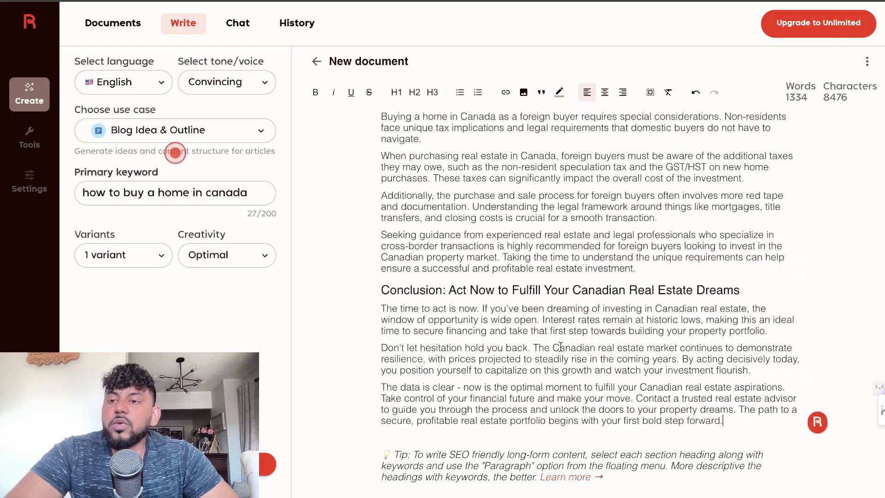
Scroll through the 1334-word article across all six sections, then open the use-case dropdown.
scroll(561, 346, up, 20)
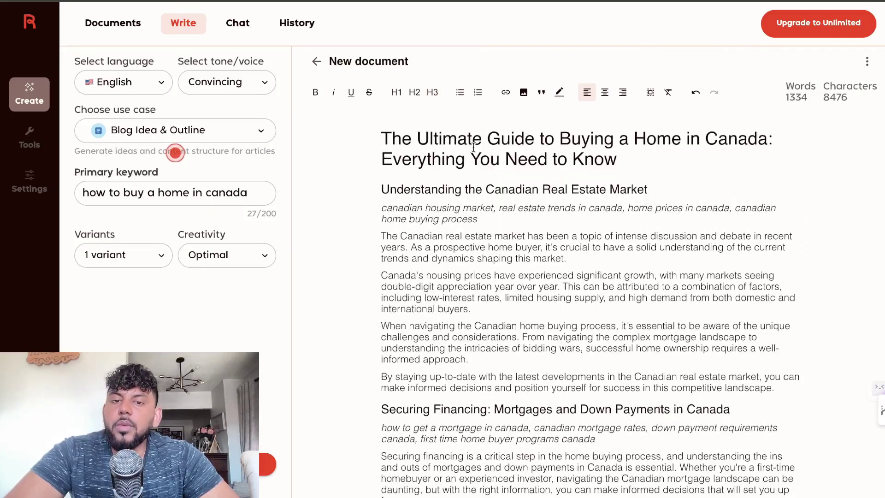
scroll(594, 275, down, 3)
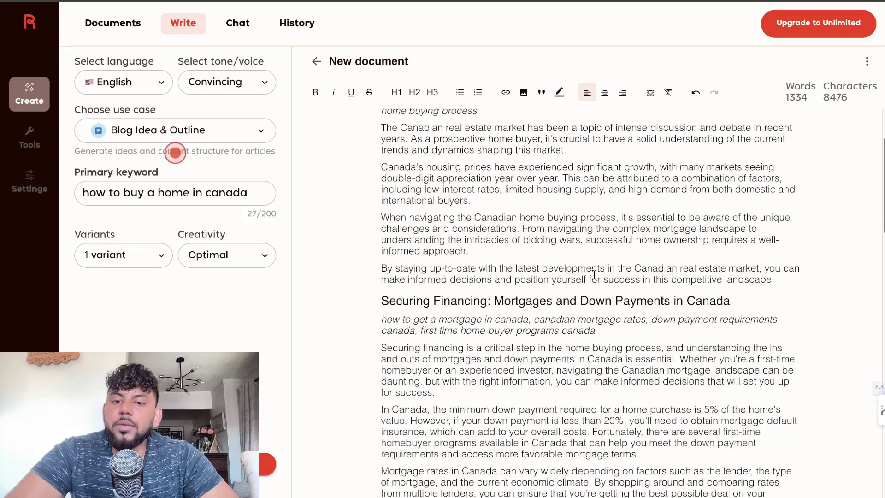
scroll(595, 275, up, 3)
scroll(594, 275, down, 7)
scroll(594, 275, up, 7)
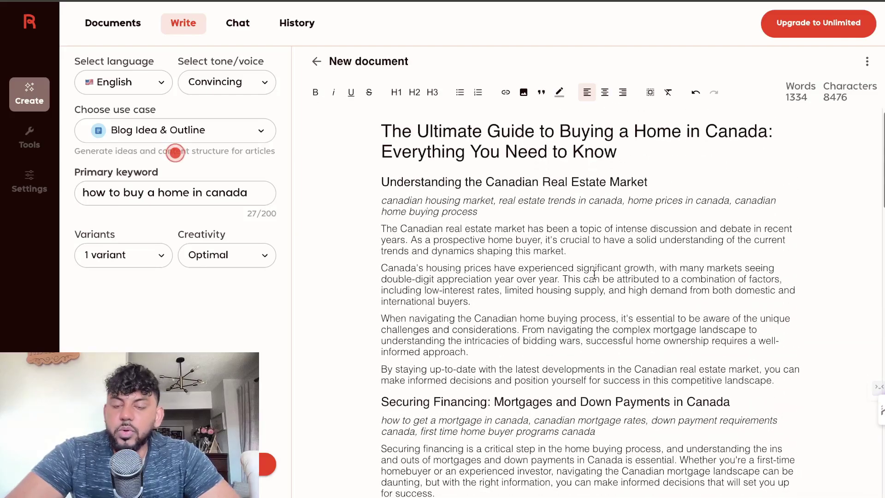
scroll(594, 276, down, 7)
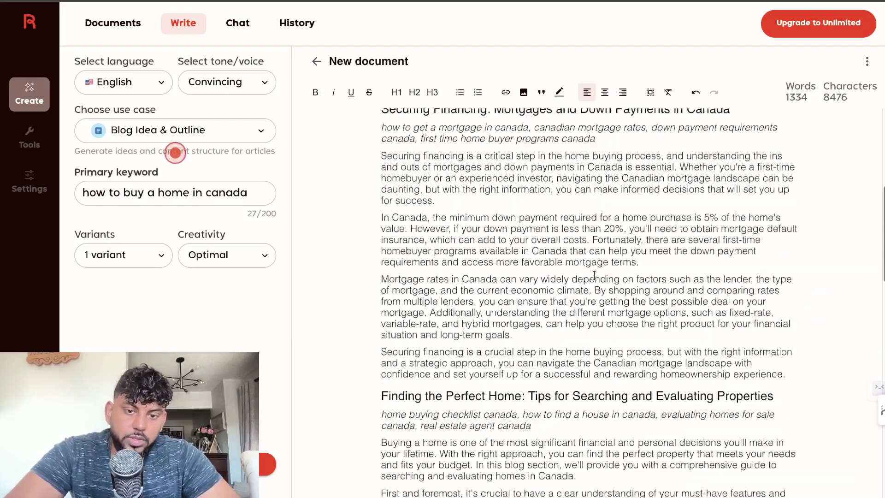
scroll(594, 275, down, 3)
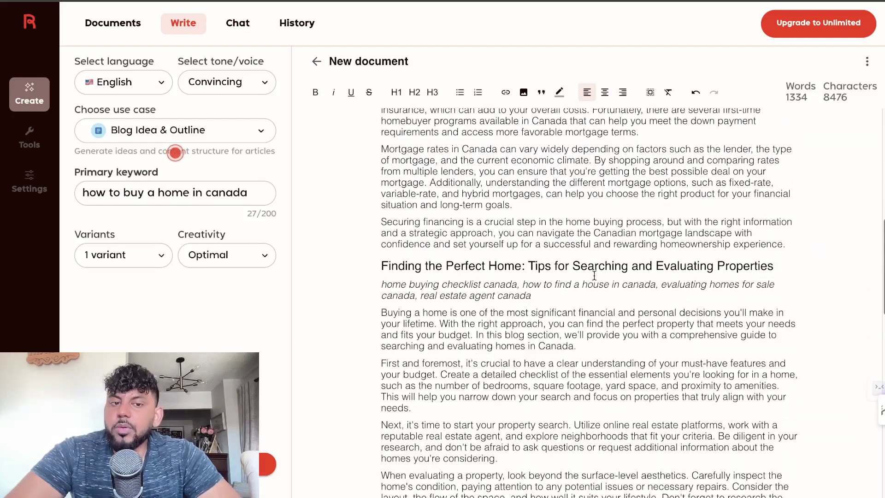
scroll(594, 275, down, 12)
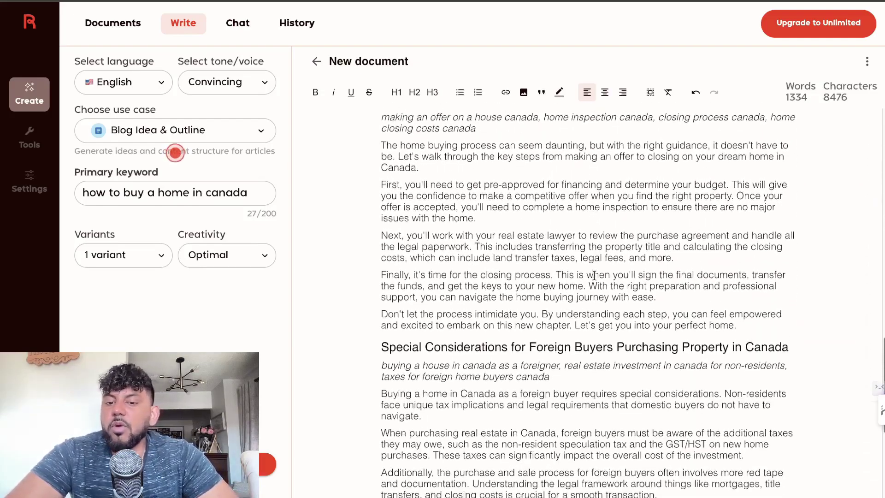
scroll(594, 275, up, 10)
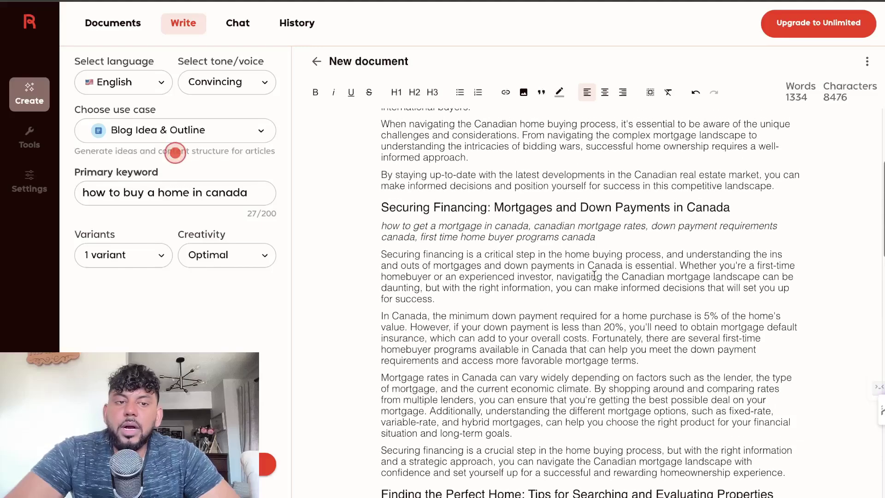
scroll(594, 275, up, 4)
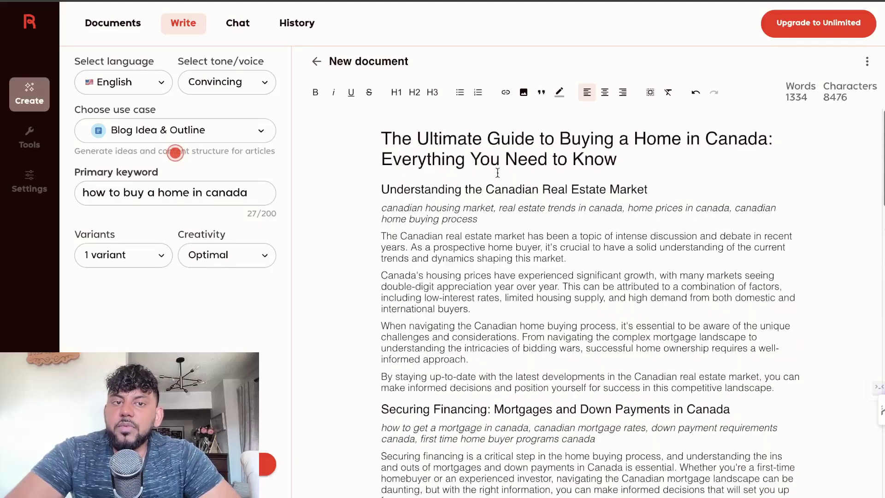
click(240, 136)
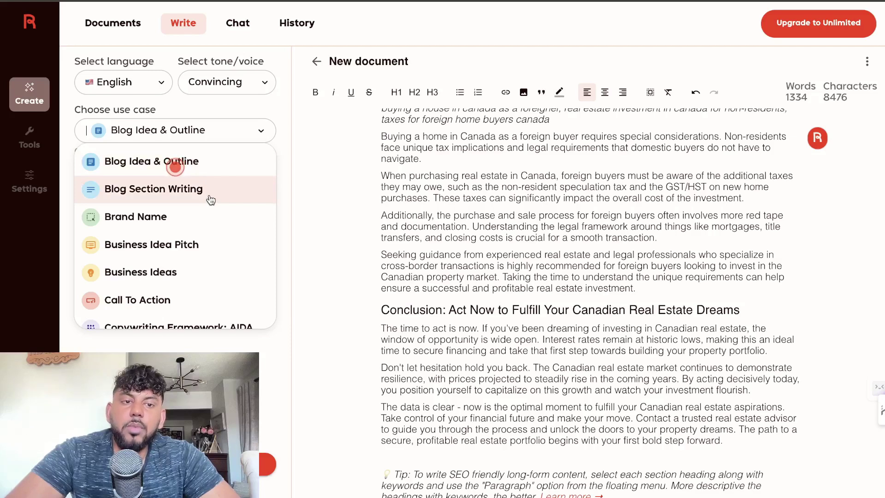
Scroll to the end of the use-case list and back, then reselect Blog Idea & Outline.
scroll(215, 226, down, 1)
scroll(214, 225, down, 5)
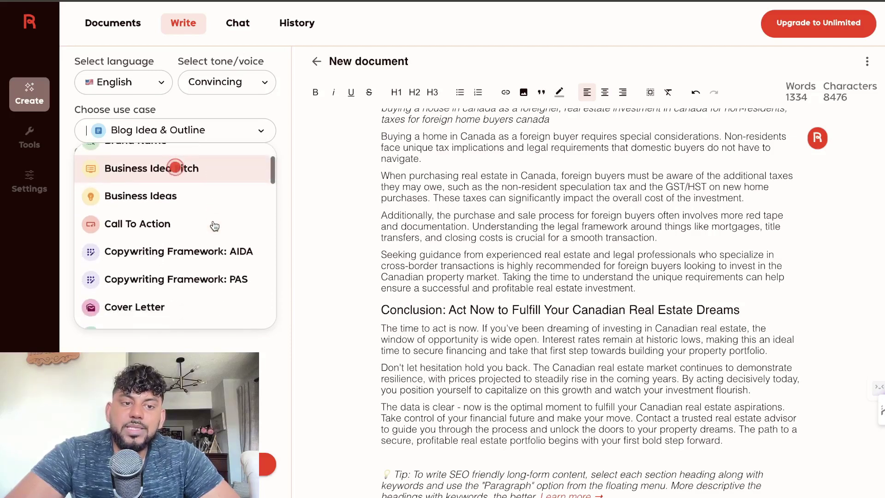
scroll(215, 226, down, 1)
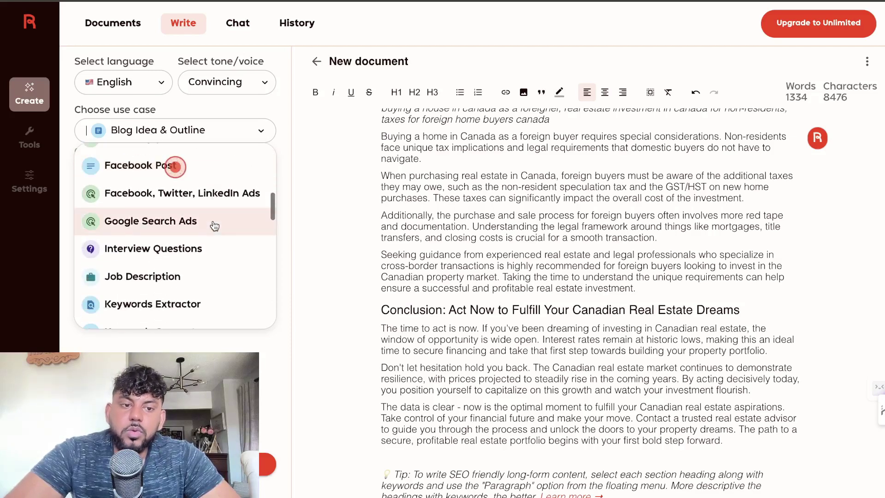
scroll(214, 226, down, 5)
scroll(215, 226, down, 1)
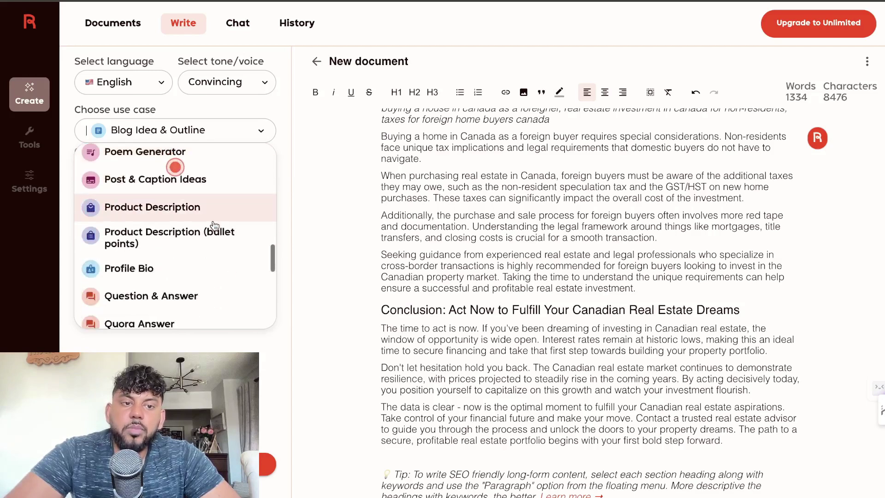
scroll(215, 226, down, 4)
scroll(215, 226, down, 3)
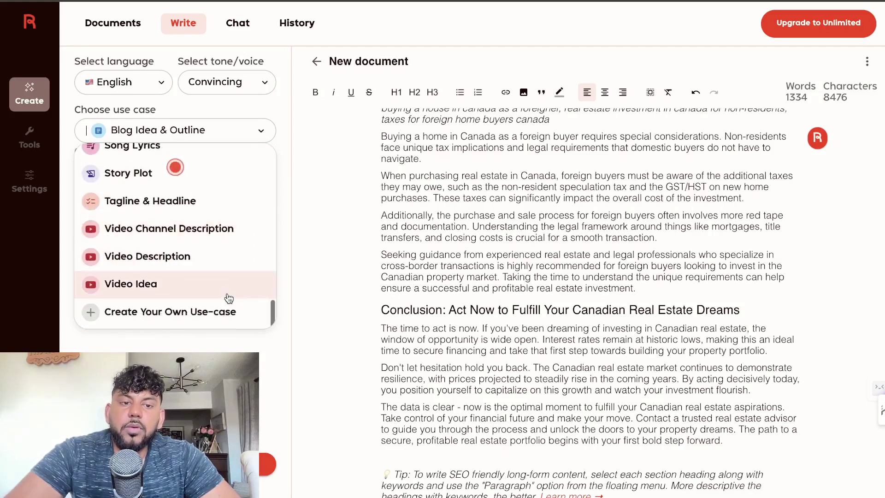
scroll(228, 279, up, 15)
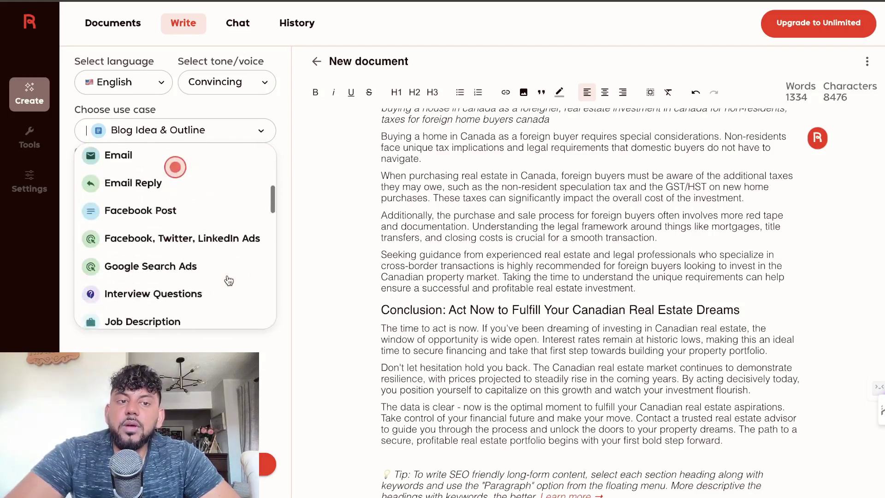
click(175, 164)
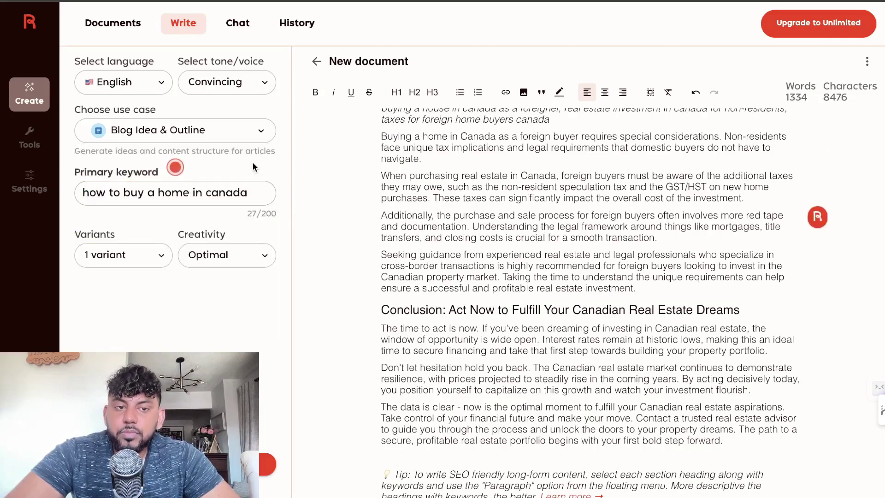
Review the article, then select from the title down to the Special Considerations for Foreign Buyers heading.
scroll(534, 205, up, 2)
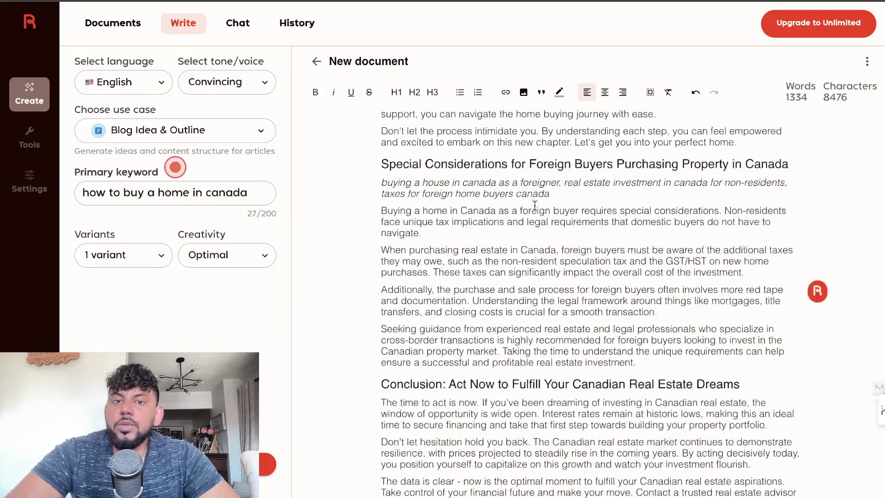
scroll(534, 204, up, 15)
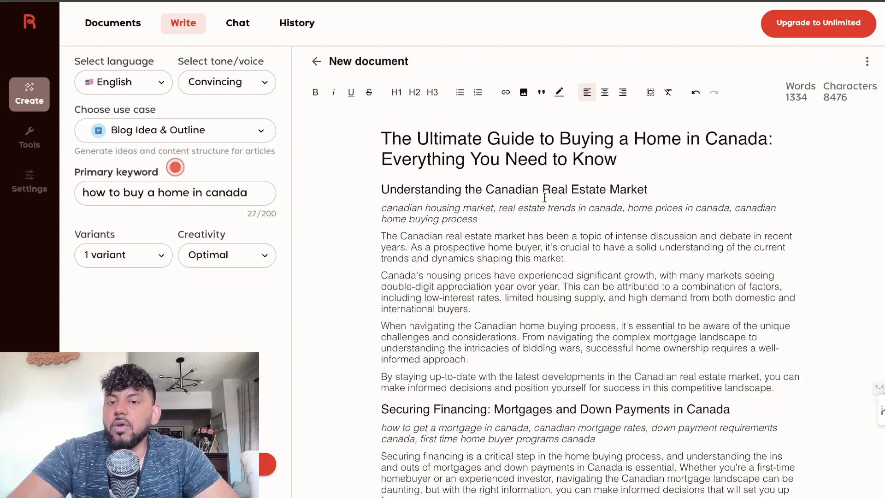
scroll(586, 272, down, 20)
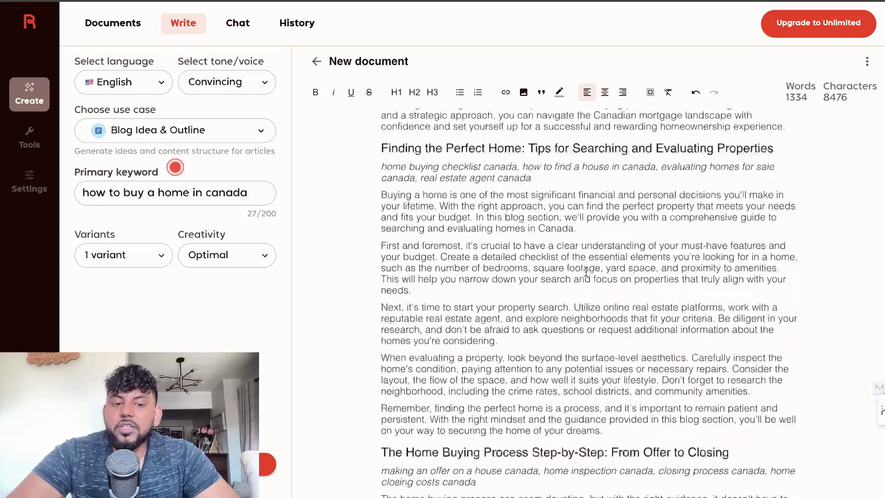
scroll(587, 272, down, 5)
scroll(586, 272, up, 20)
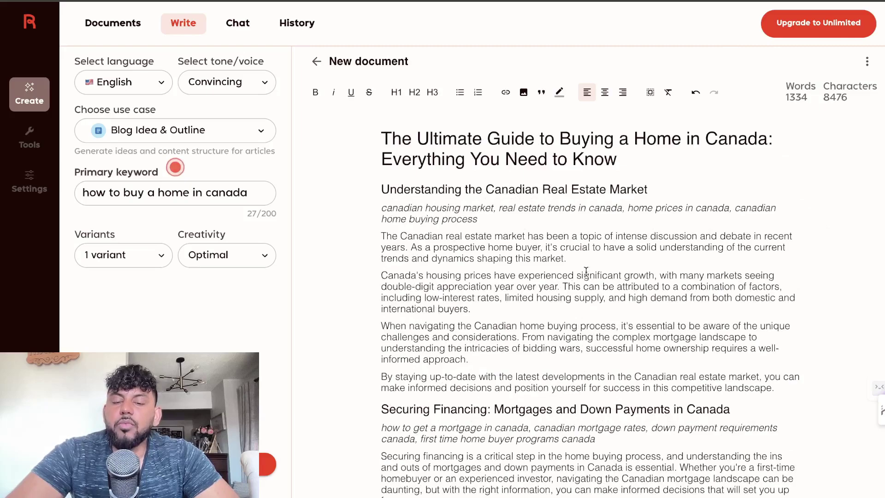
drag(381, 138, 691, 495)
scroll(599, 331, down, 8)
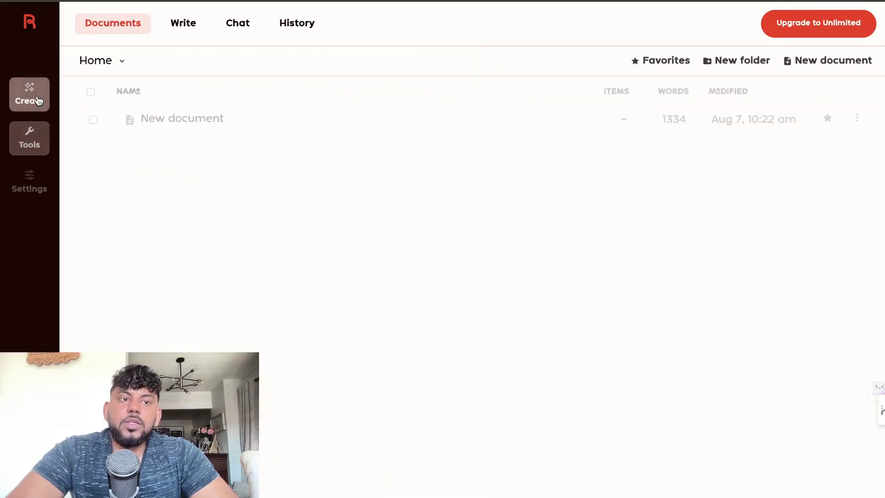
Open MyVoice, highlight its 'Make AI Sound Like You' intro, then view Plan settings' 95.77% credit usage.
click(31, 141)
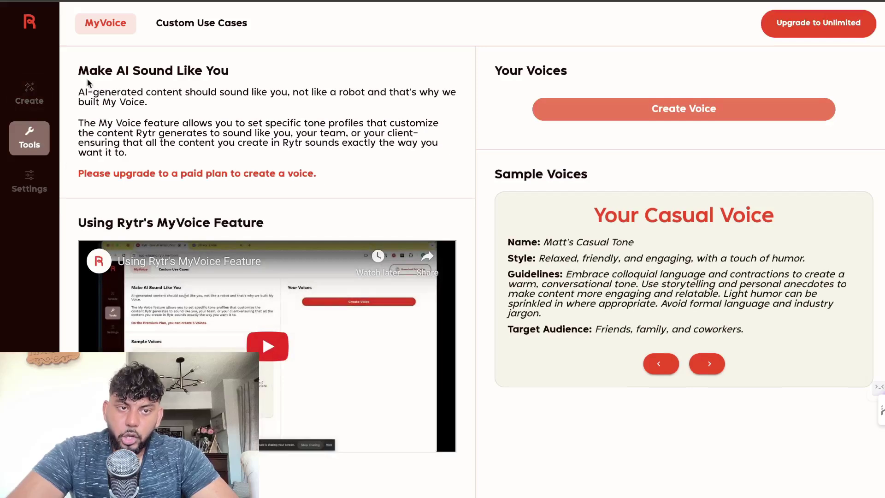
drag(77, 75, 95, 92)
click(167, 95)
click(186, 108)
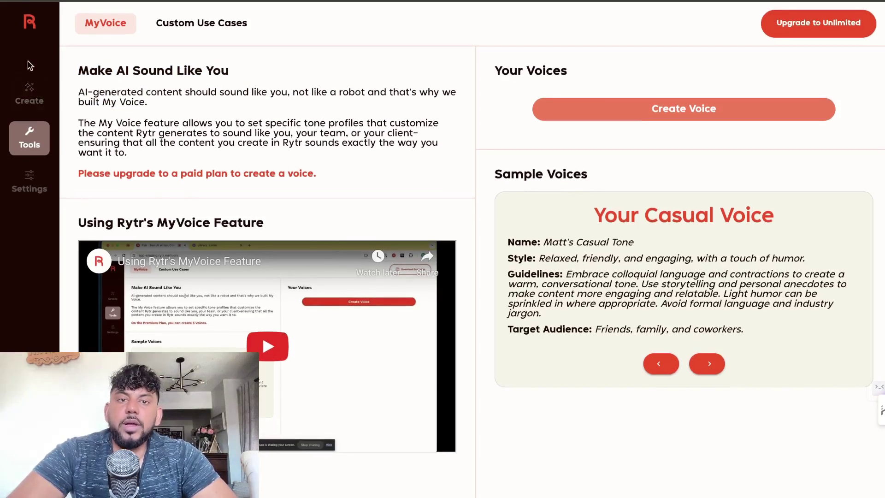
click(805, 27)
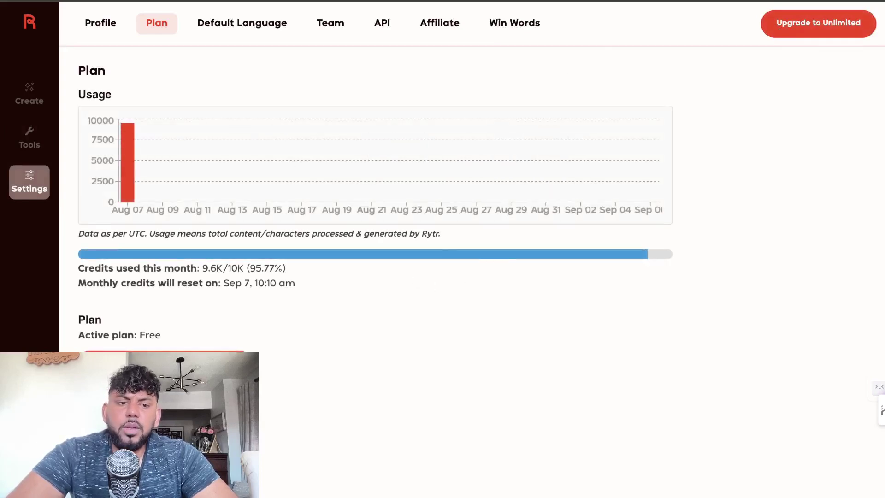
scroll(372, 351, down, 3)
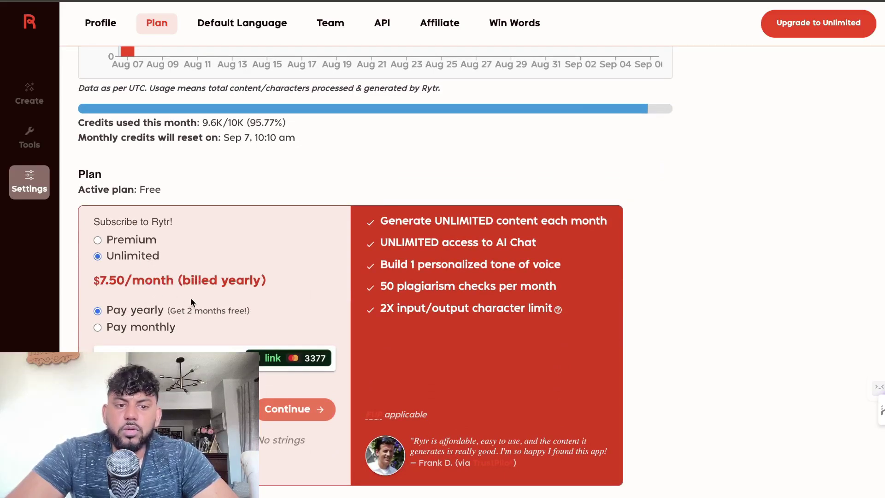
click(112, 246)
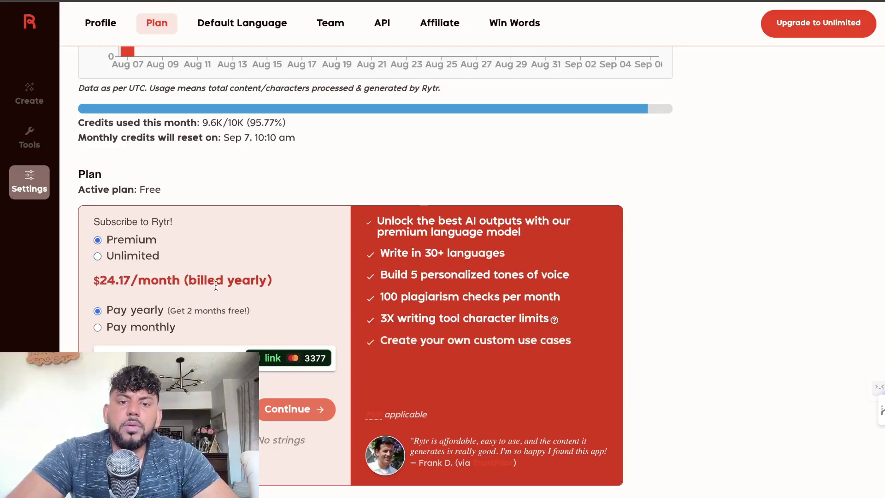
click(114, 255)
scroll(488, 226, up, 3)
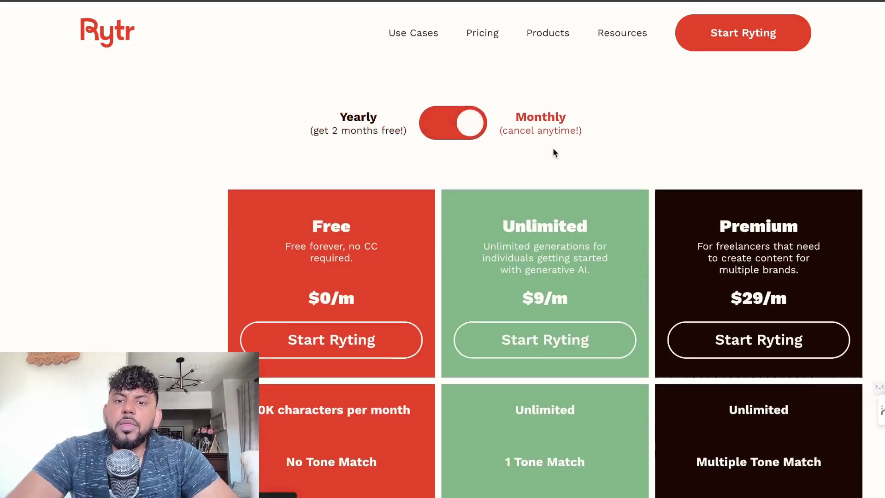
Scroll the pricing plans, return to the Rytr home page and scroll down to its Email demo.
scroll(552, 148, down, 2)
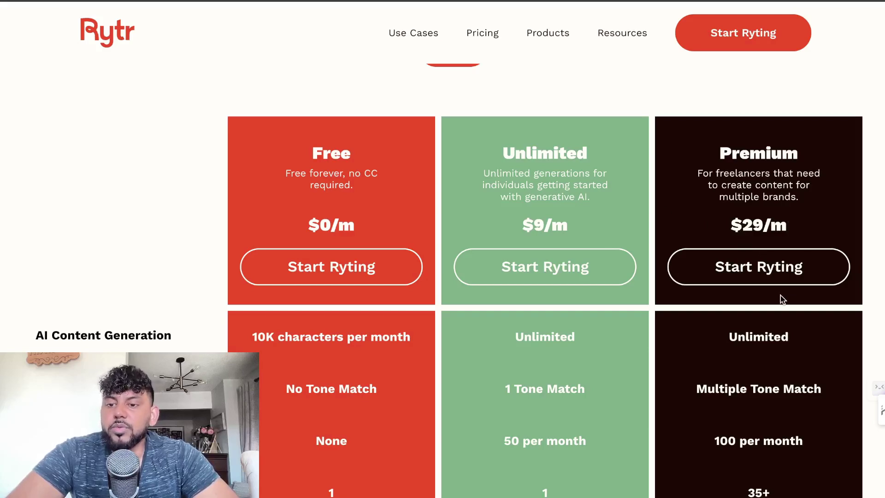
scroll(747, 251, down, 6)
scroll(747, 252, up, 10)
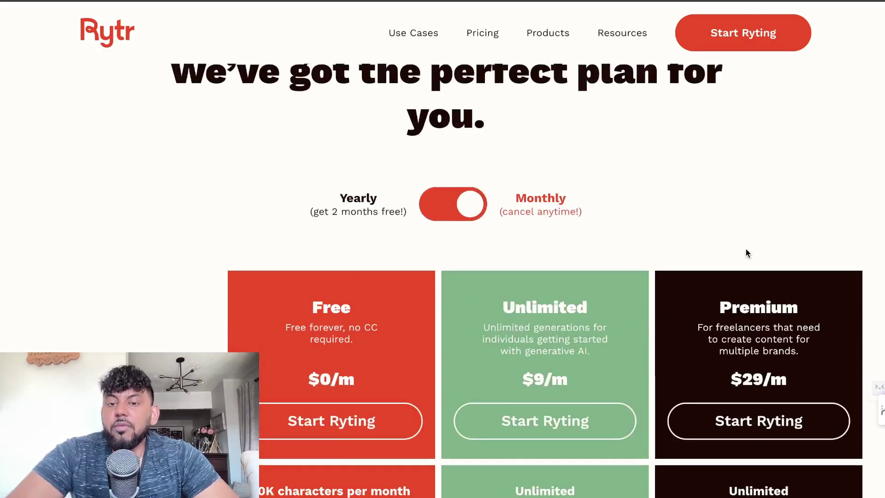
scroll(748, 253, up, 2)
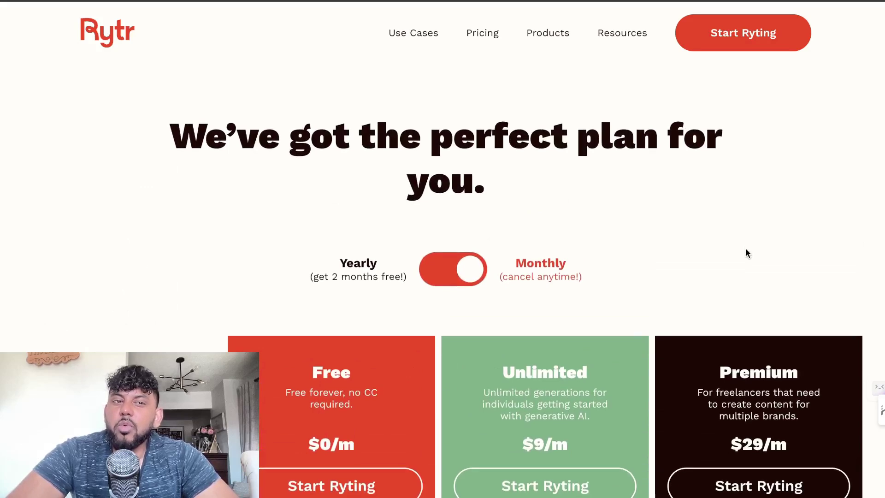
click(119, 29)
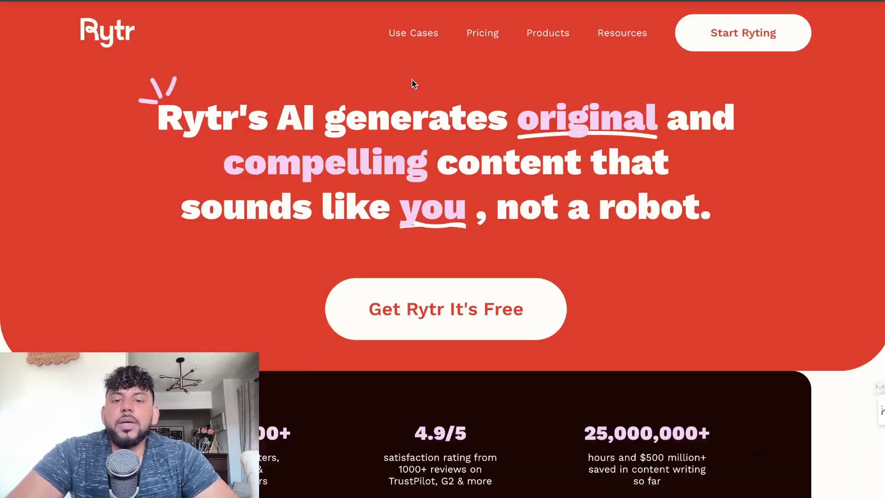
scroll(414, 83, down, 6)
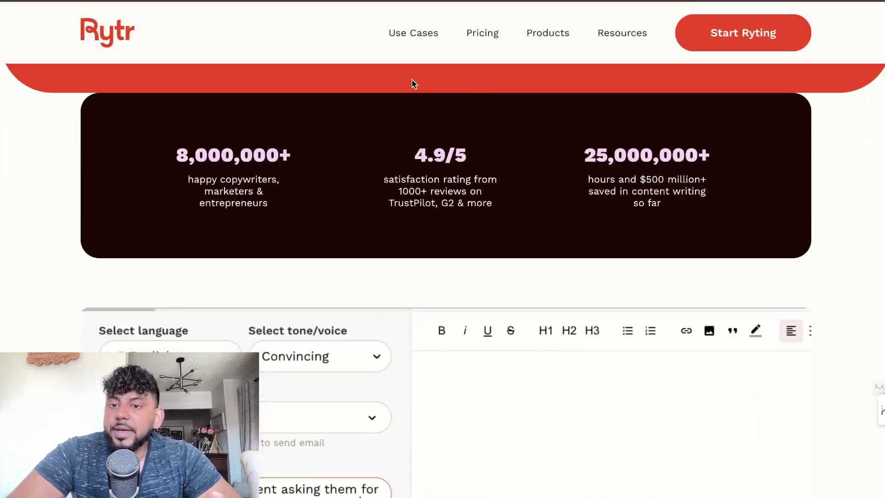
scroll(412, 84, down, 7)
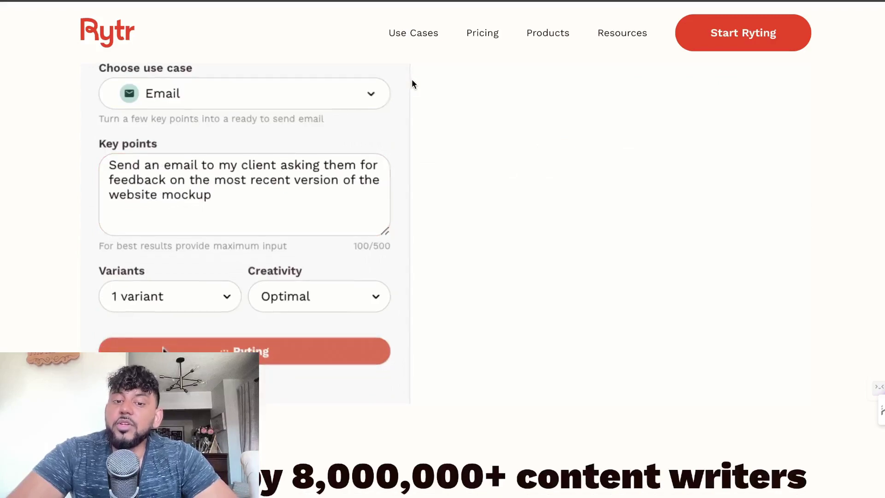